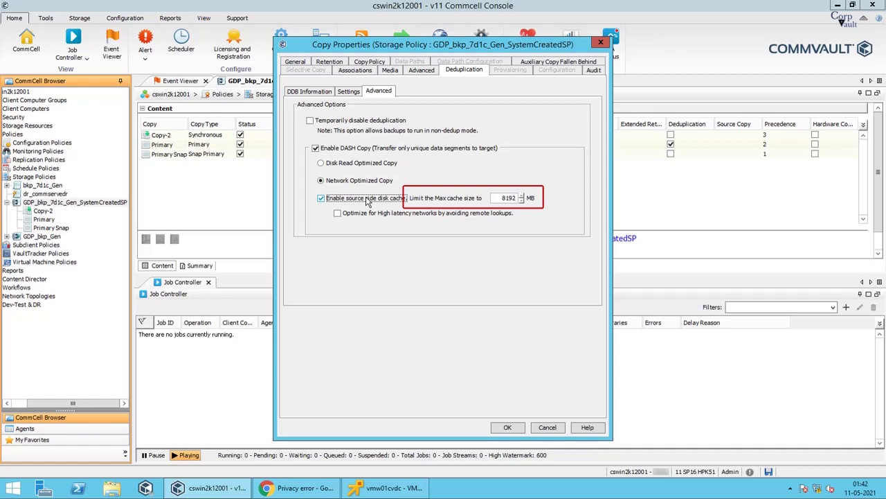
Step: Toggle 'Optimize for High latency networks by avoiding remote lookups' on, then clear it again
{"action": "left_click", "coordinate": [367, 214]}
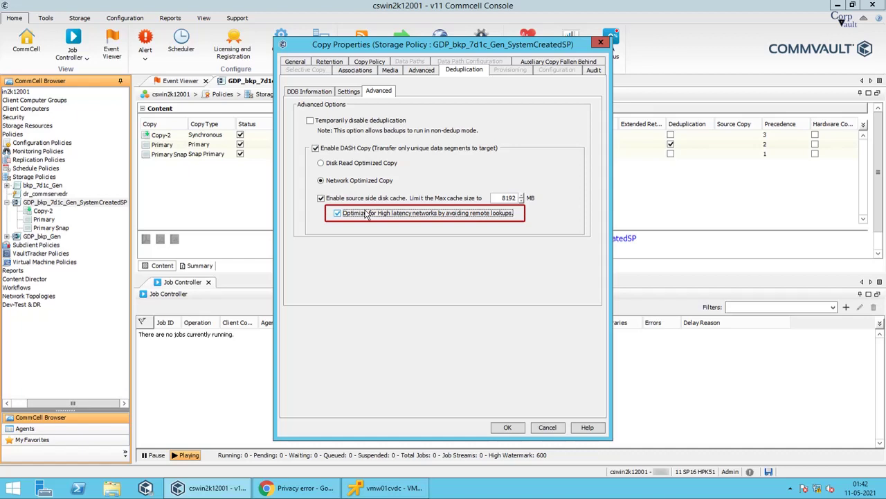
{"action": "left_click", "coordinate": [367, 215]}
Step: Uncheck 'Enable source side disk cache' and cancel the copy properties without saving
{"action": "left_click", "coordinate": [369, 199]}
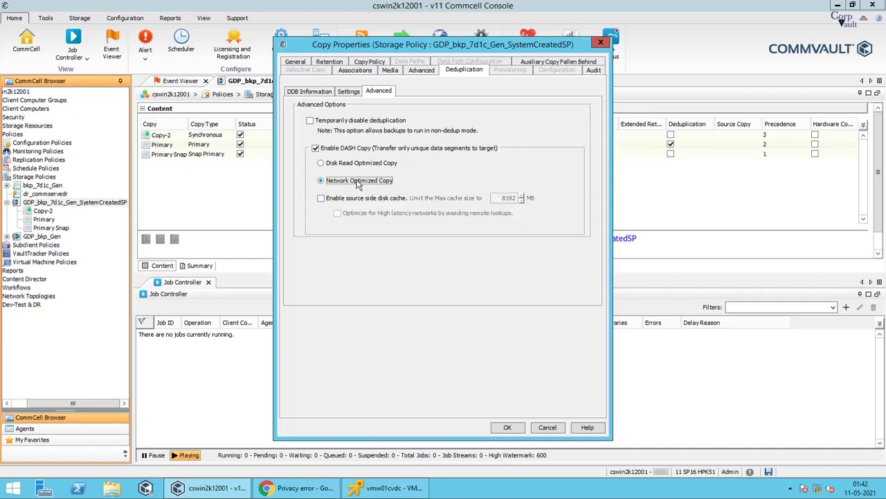
{"action": "left_click", "coordinate": [542, 428]}
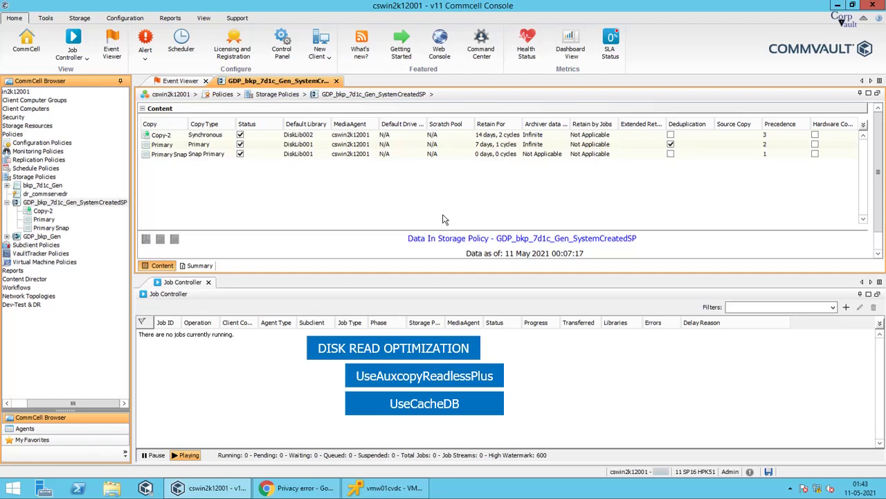
Step: Expand Storage Resources, list the MediaAgents, and open Properties for cswin2k12001
{"action": "left_click", "coordinate": [19, 404]}
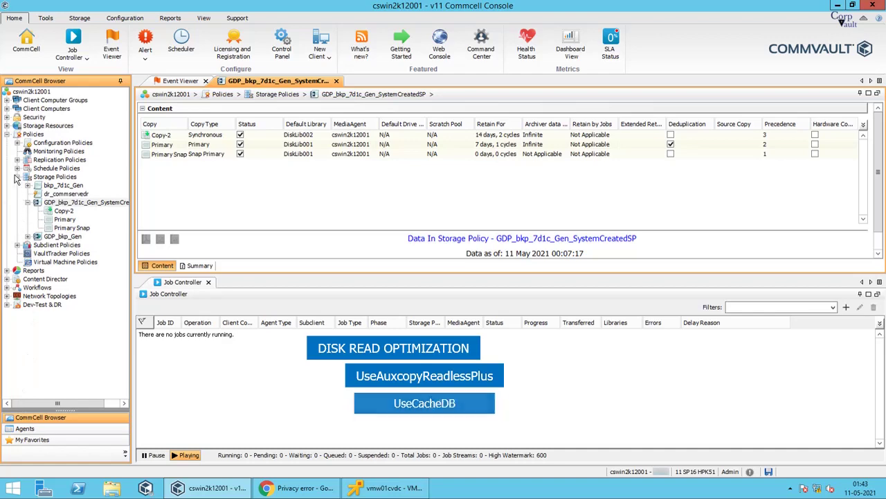
{"action": "left_click", "coordinate": [7, 126]}
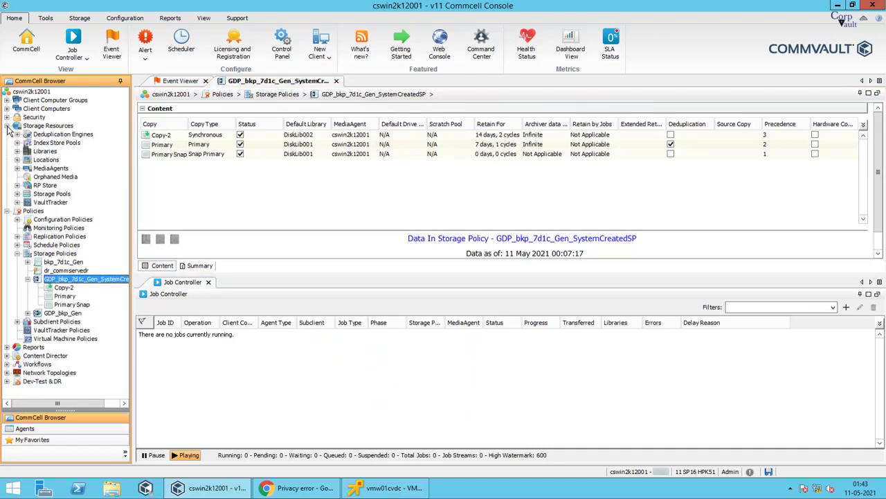
{"action": "double_click", "coordinate": [42, 168]}
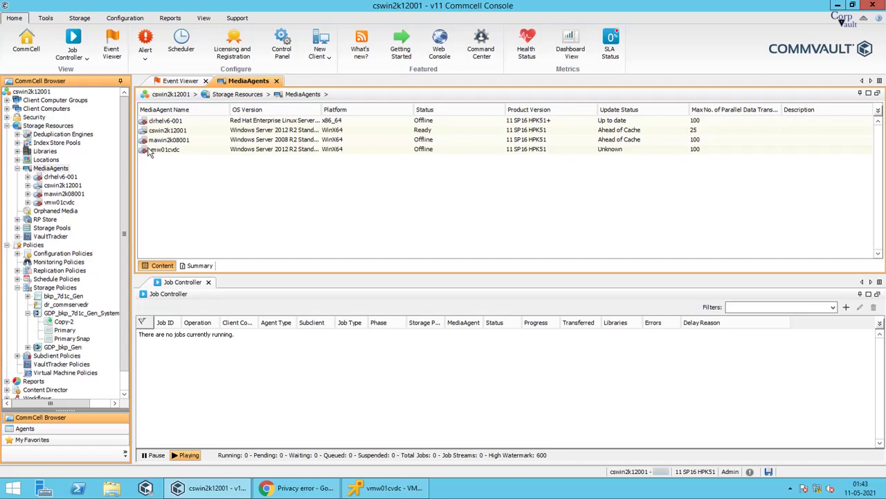
{"action": "right_click", "coordinate": [189, 132]}
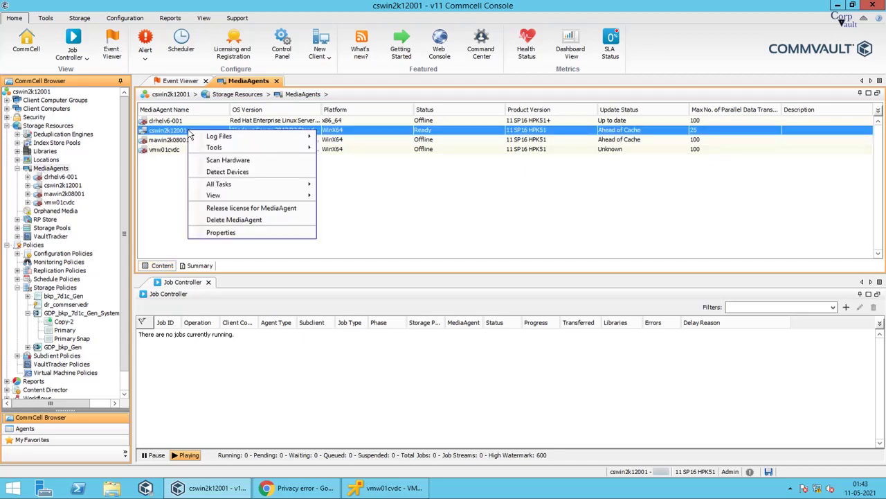
{"action": "left_click", "coordinate": [197, 234]}
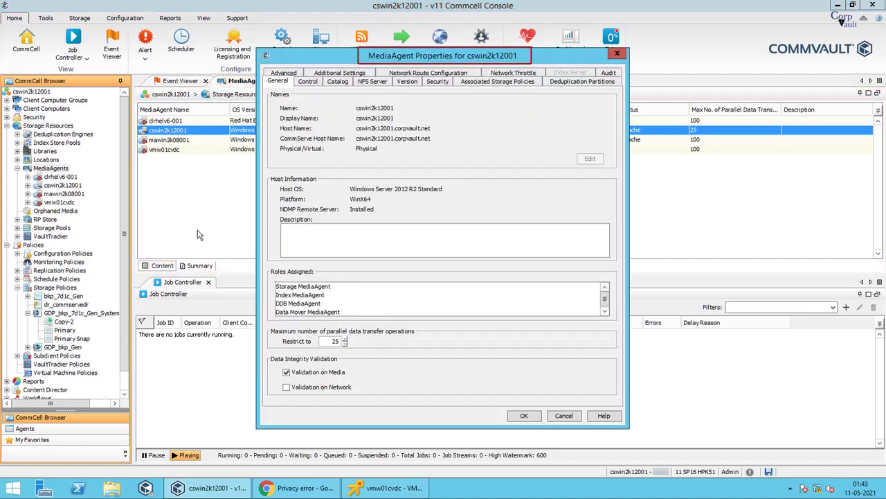
Step: Draft additional setting UseAuxcopyReadlessPlus with value 1, then cancel it and the MediaAgent properties
{"action": "left_click", "coordinate": [318, 72]}
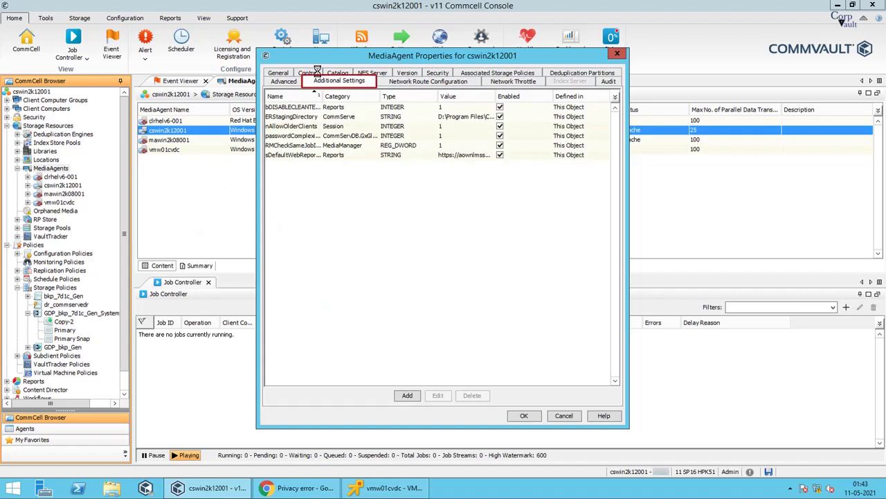
{"action": "left_click", "coordinate": [407, 395]}
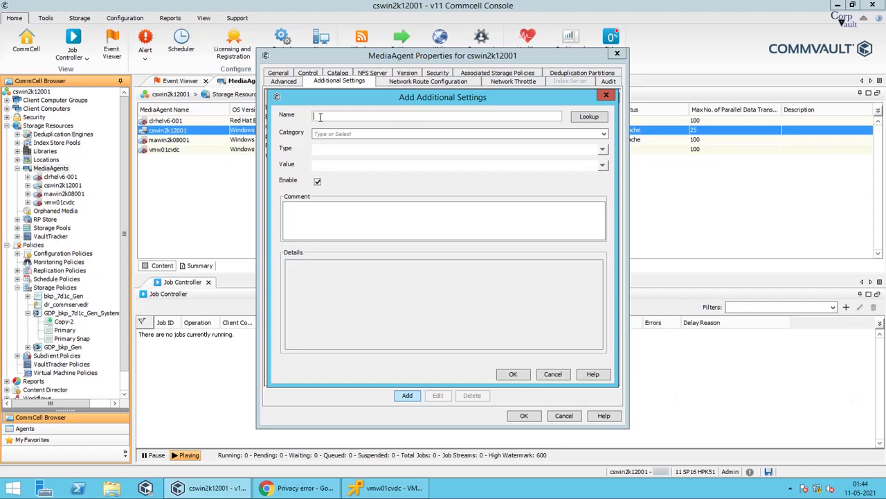
{"action": "type", "text": "UseAuxcopyReadlessPlus"}
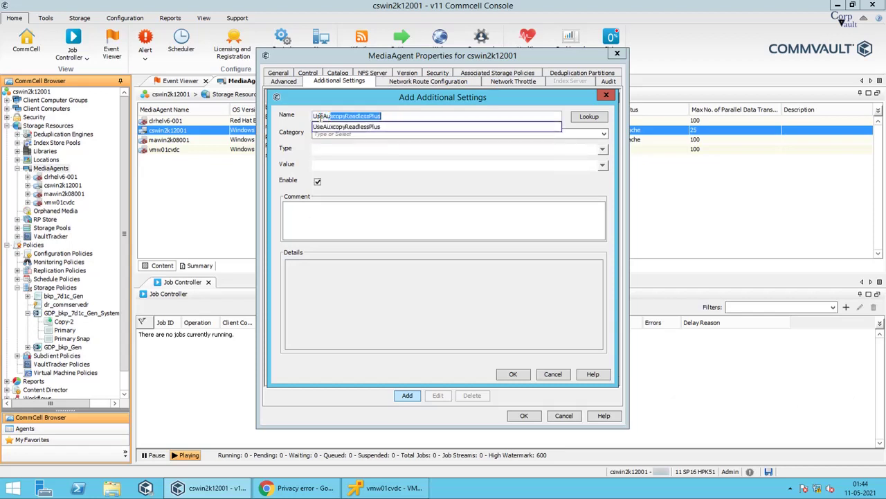
{"action": "left_click", "coordinate": [346, 127]}
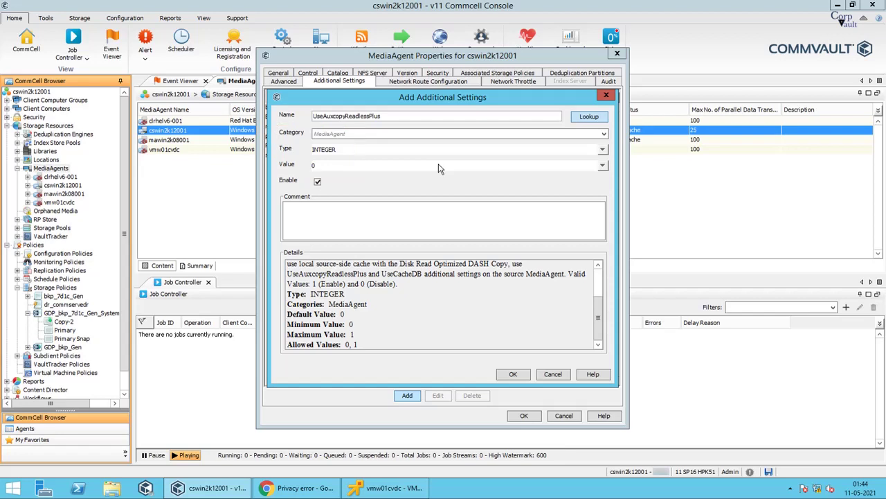
{"action": "left_click", "coordinate": [599, 284]}
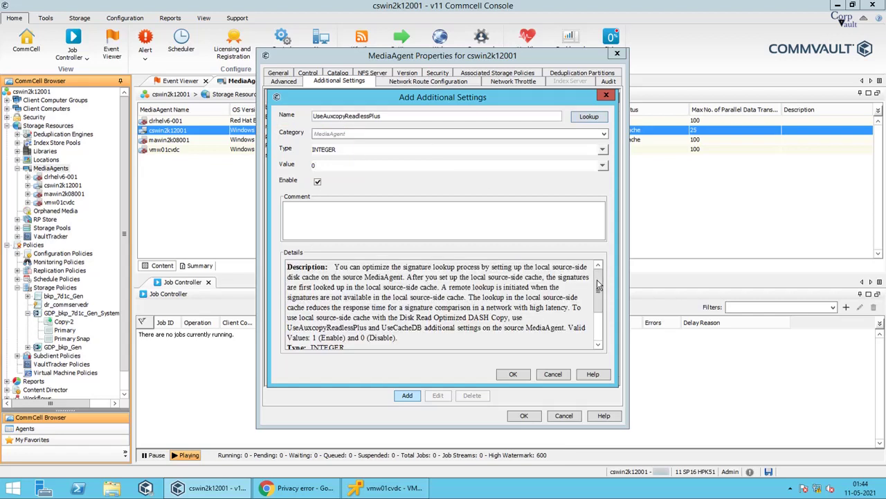
{"action": "left_click", "coordinate": [603, 165]}
{"action": "left_click", "coordinate": [592, 188]}
{"action": "left_click", "coordinate": [562, 374]}
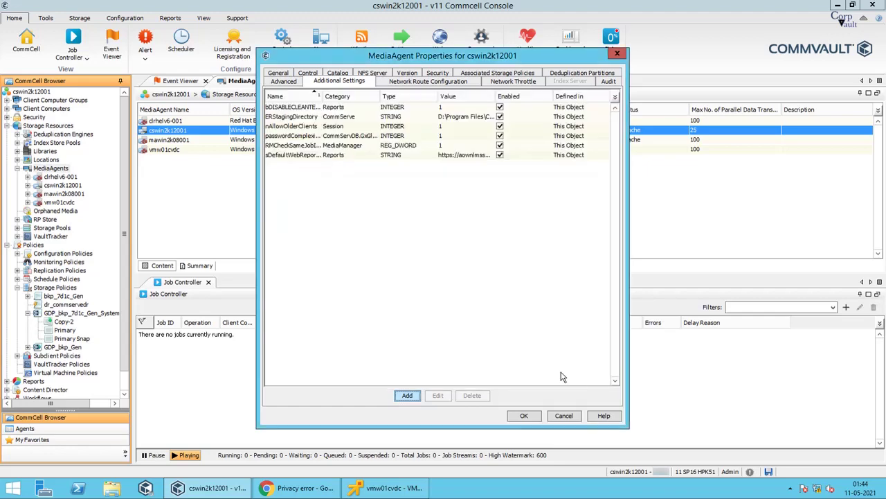
{"action": "left_click", "coordinate": [564, 416]}
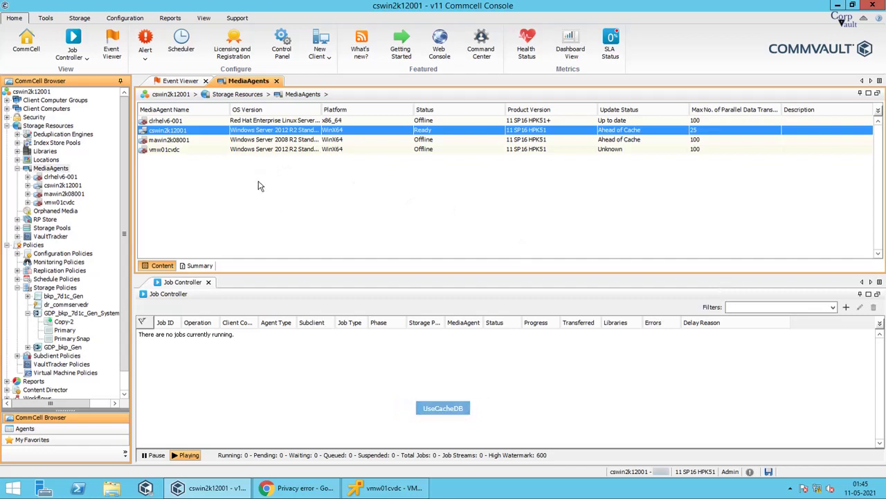
Step: Reopen Properties for cswin2k12001 from its context menu in the MediaAgents list
{"action": "right_click", "coordinate": [200, 132]}
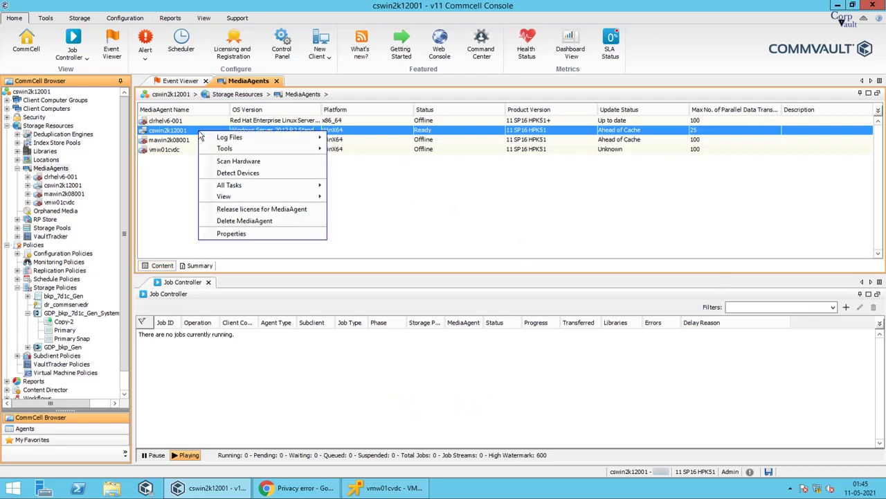
{"action": "left_click", "coordinate": [231, 233]}
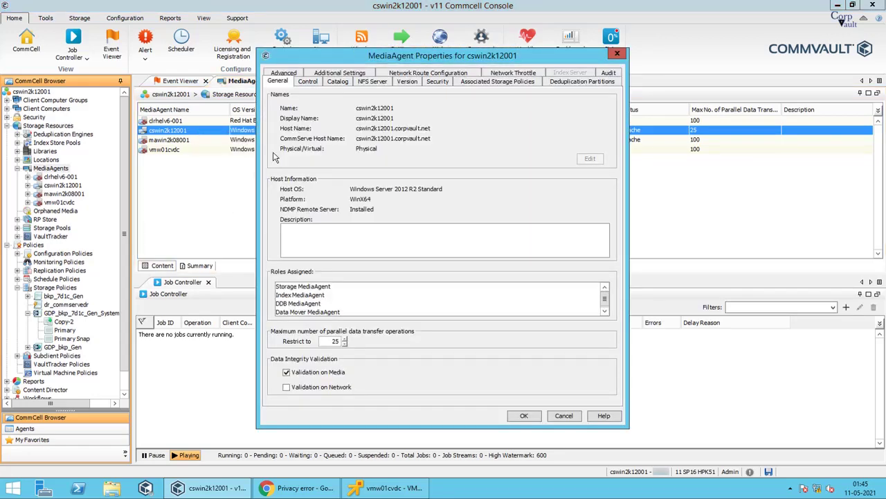
Step: Start a new additional setting named UseCacheDB in the MediaAgent category
{"action": "left_click", "coordinate": [341, 74]}
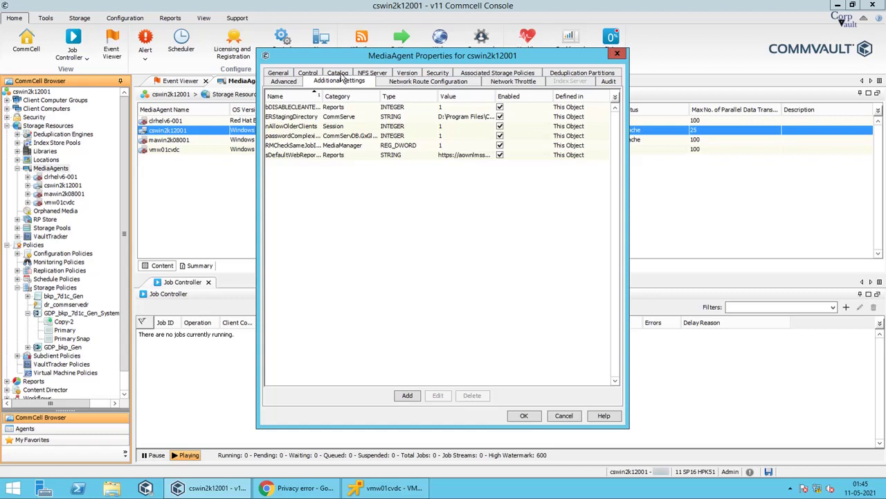
{"action": "left_click", "coordinate": [407, 395]}
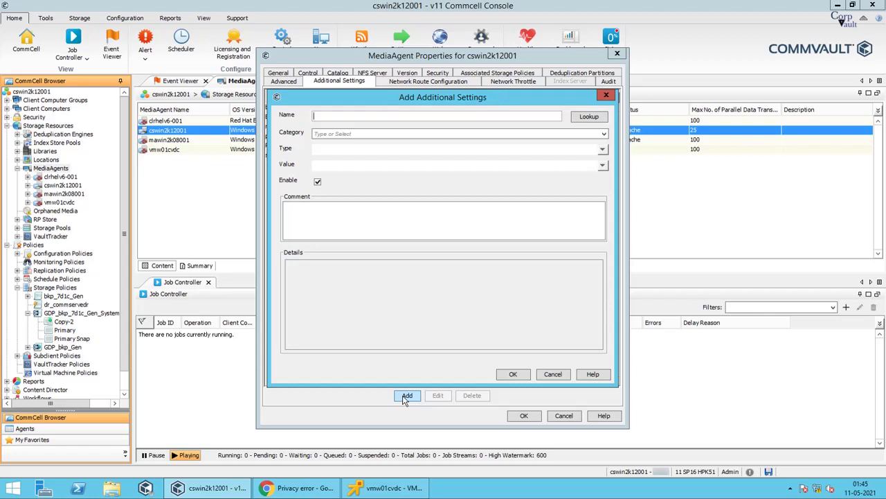
{"action": "type", "text": "UseCacheDB"}
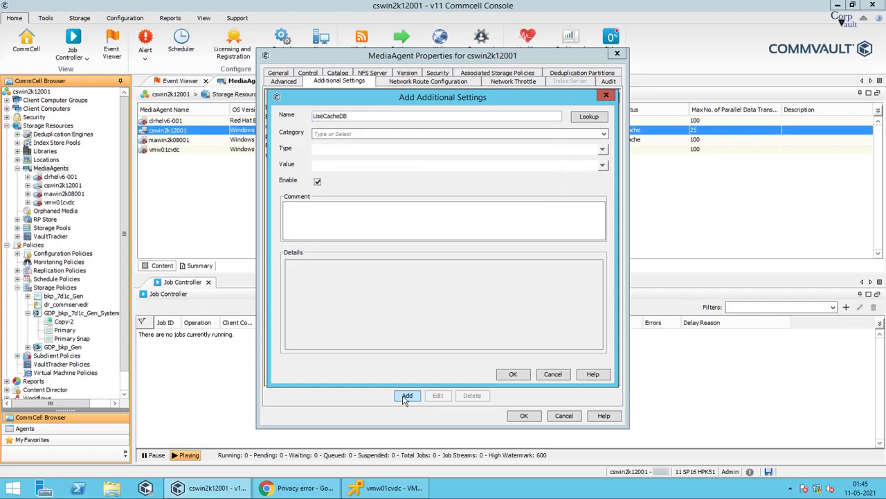
{"action": "left_click", "coordinate": [604, 134]}
{"action": "scroll", "coordinate": [499, 170], "scroll_direction": "down", "scroll_amount": 5}
{"action": "scroll", "coordinate": [498, 170], "scroll_direction": "down", "scroll_amount": 5}
{"action": "left_click", "coordinate": [442, 166]}
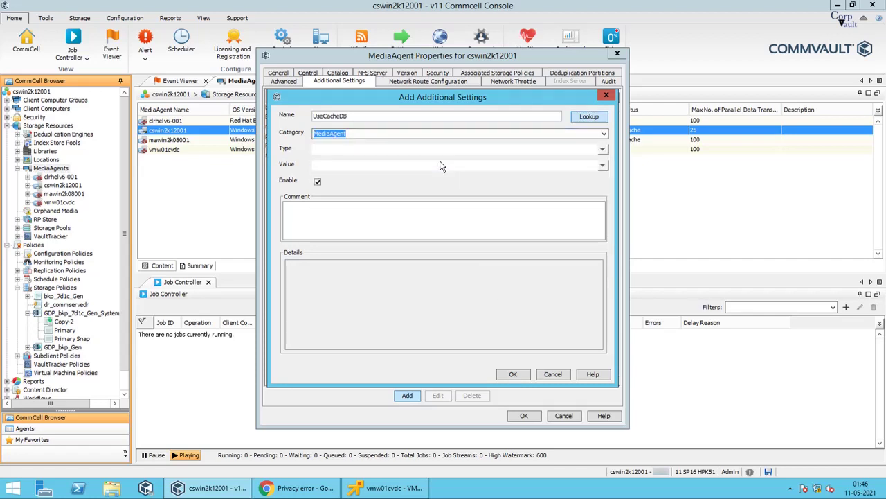
Step: Set its type to INTEGER and value to 1, then cancel both dialogs unsaved
{"action": "left_click", "coordinate": [602, 149]}
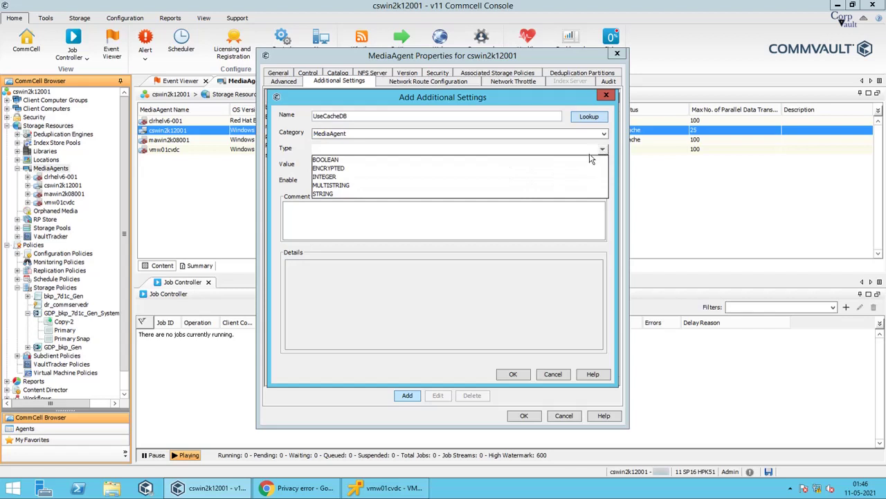
{"action": "left_click", "coordinate": [525, 177]}
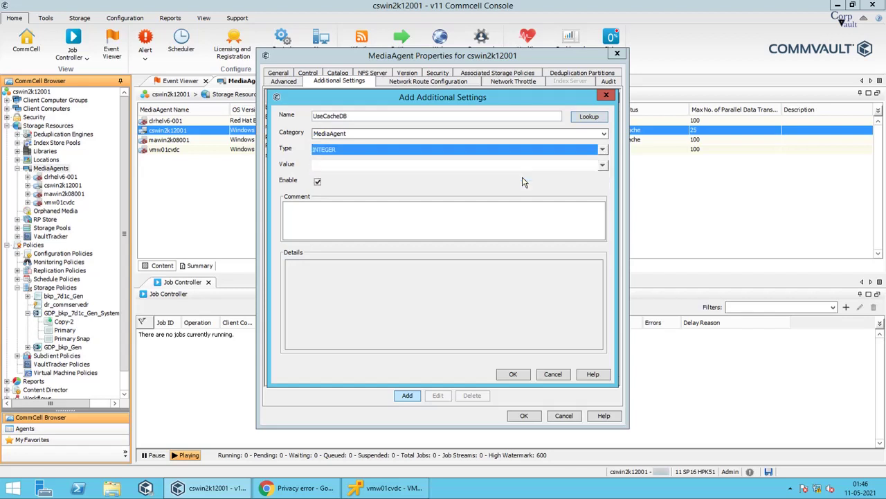
{"action": "left_click", "coordinate": [361, 167]}
{"action": "type", "text": "1"}
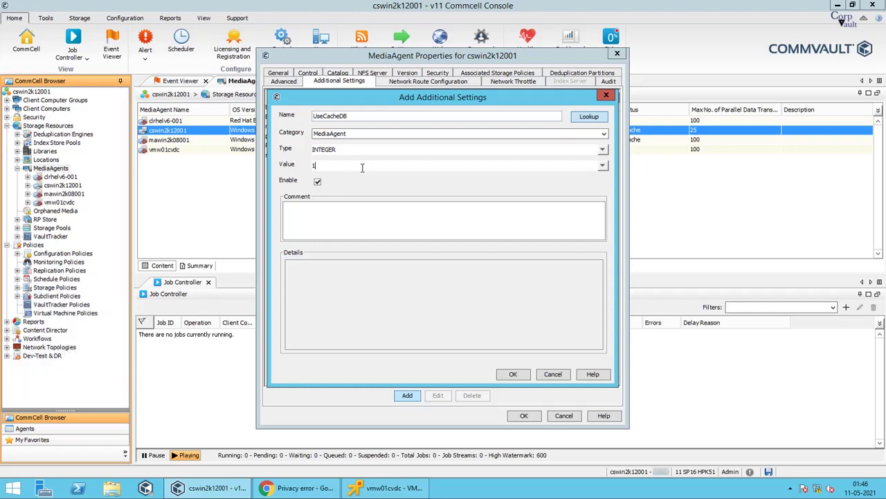
{"action": "left_click", "coordinate": [553, 374]}
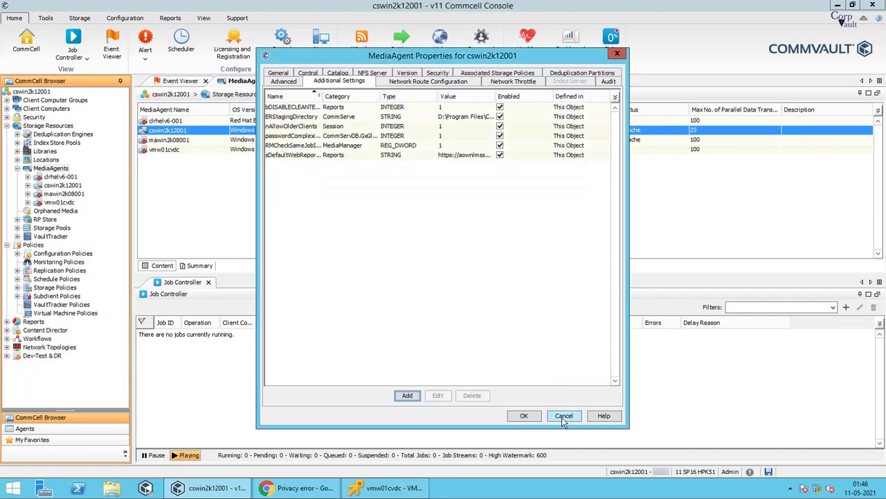
{"action": "left_click", "coordinate": [564, 416]}
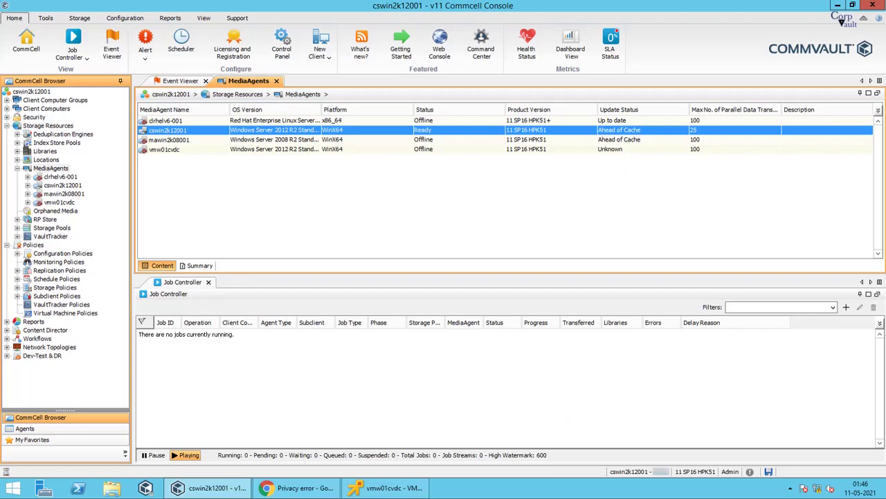